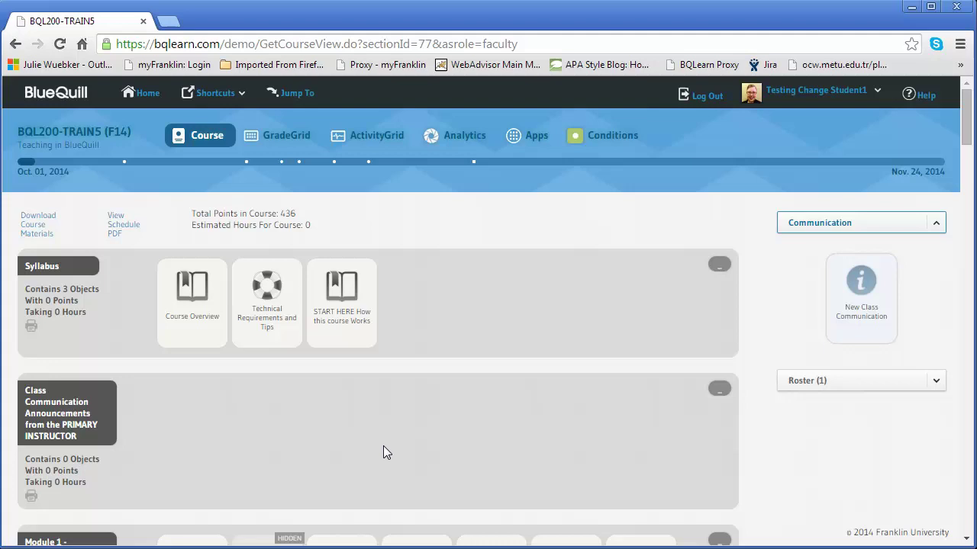
# Open the Take Attendance tool from the BQL200-TRAIN5 course's apps
pyautogui.click(529, 144)
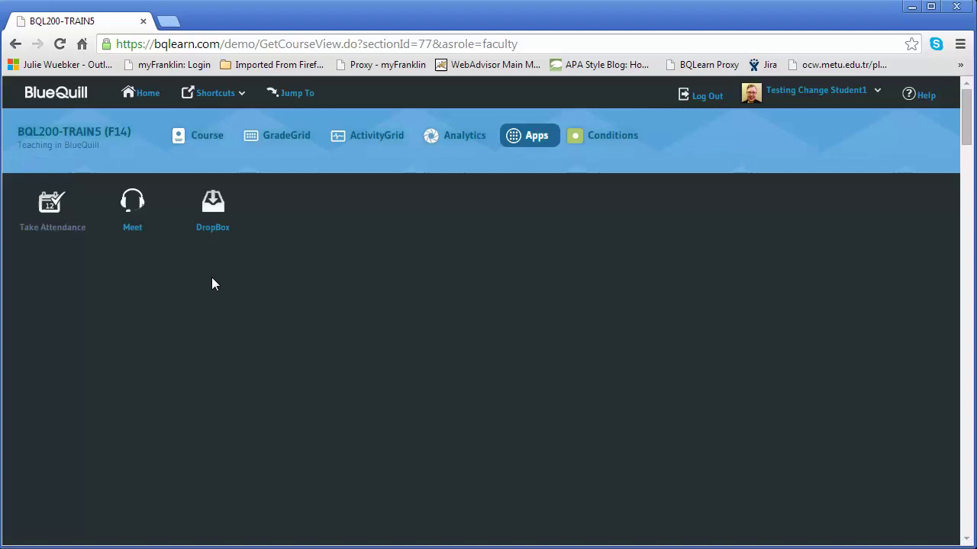
pyautogui.click(47, 203)
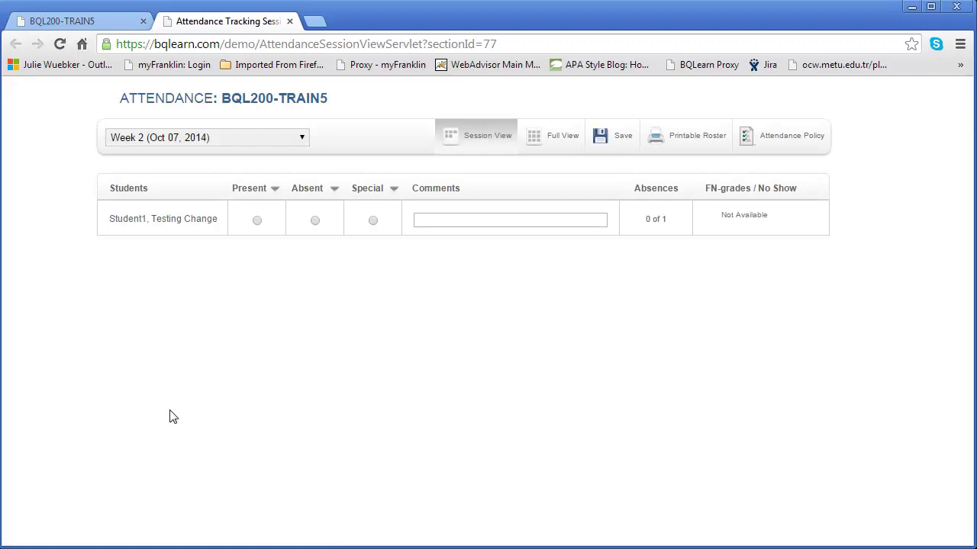
# View the Week 3 and Week 2 attendance sessions individually, and look over the full view of all sessions
pyautogui.click(303, 140)
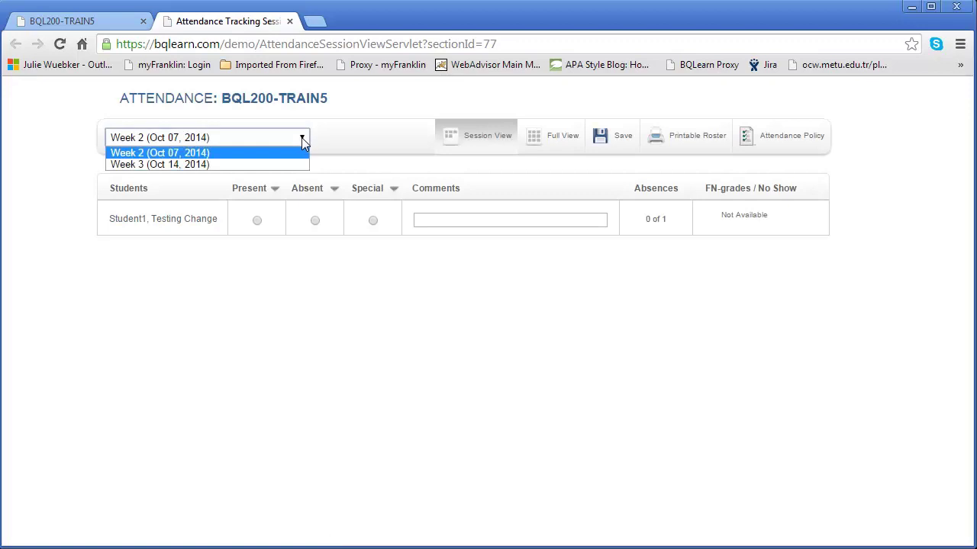
pyautogui.click(190, 166)
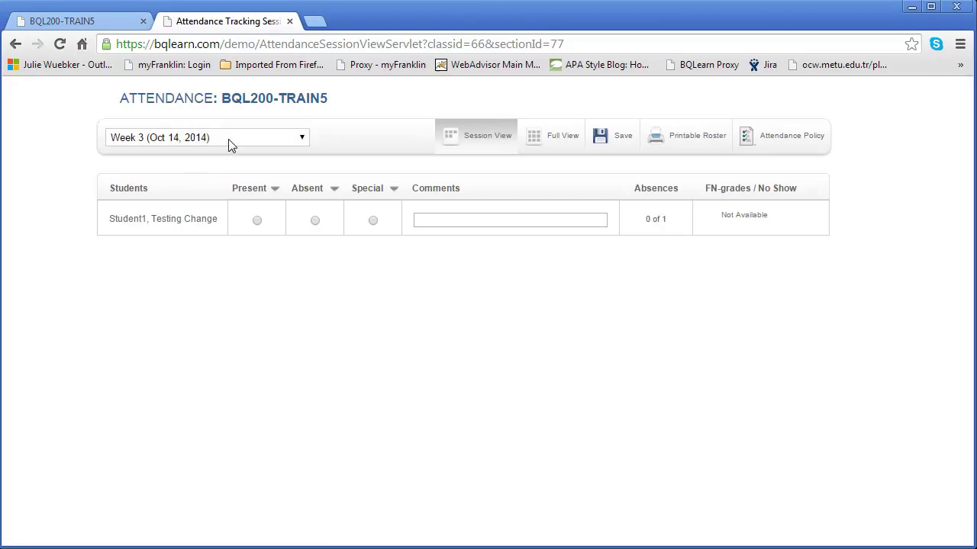
pyautogui.click(228, 139)
pyautogui.click(216, 154)
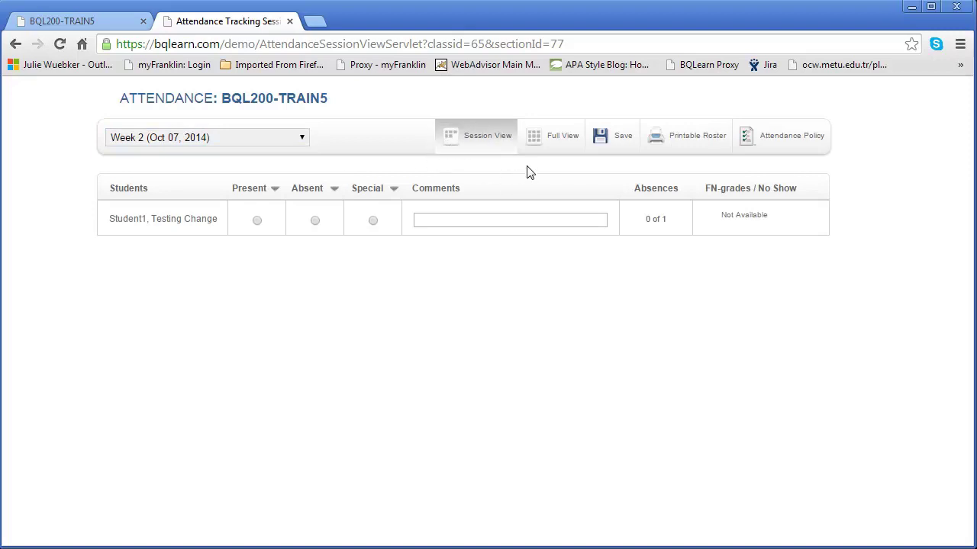
pyautogui.click(540, 145)
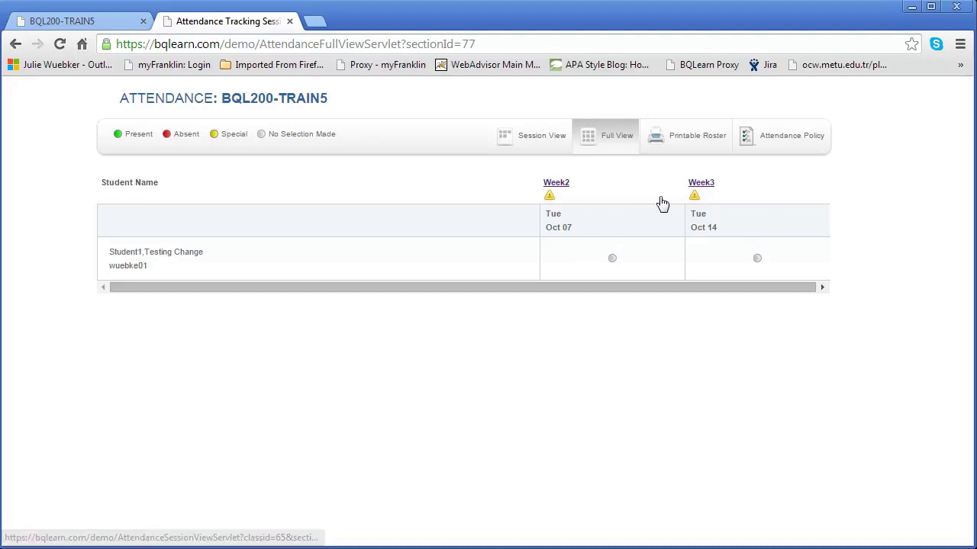
pyautogui.click(534, 141)
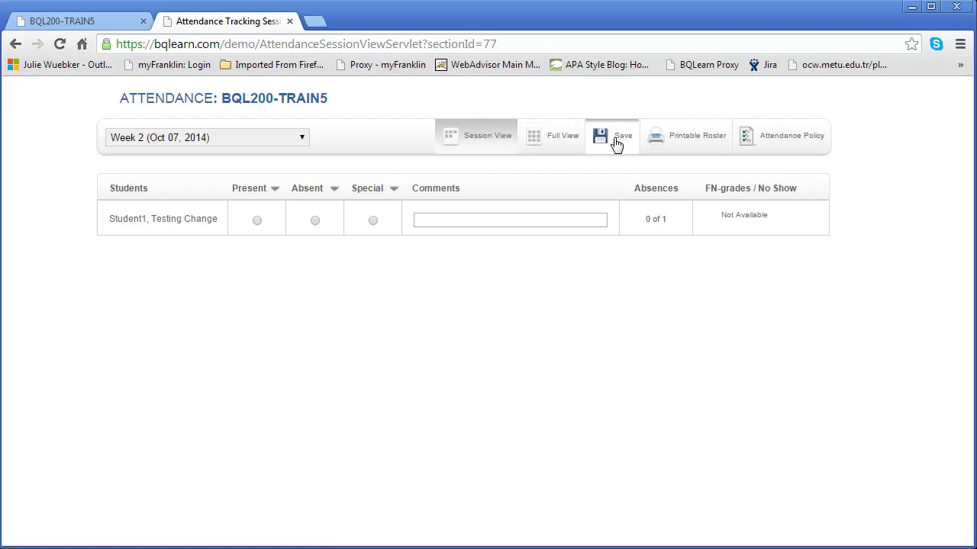
# Read the University Attendance Policy and view the listed student's information
pyautogui.click(755, 146)
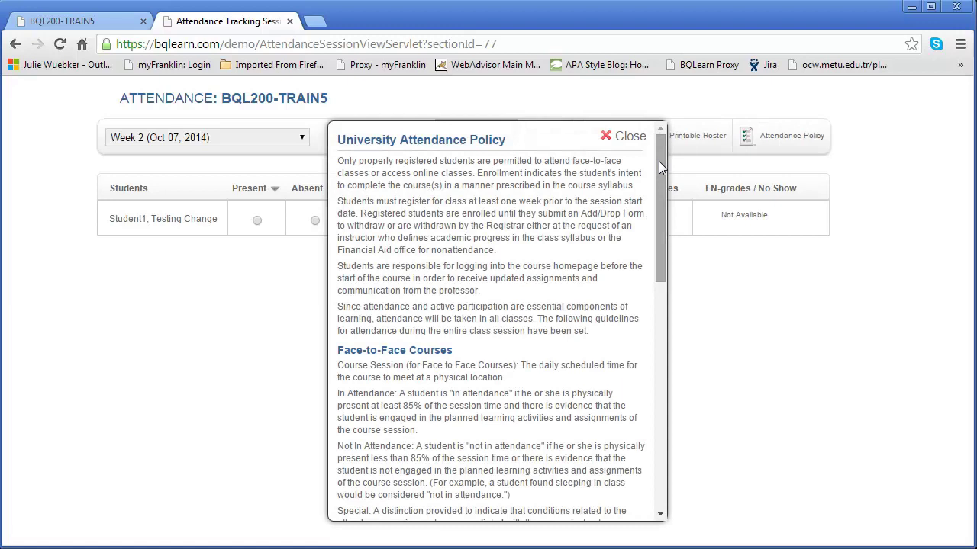
pyautogui.moveTo(658, 161); pyautogui.dragTo(694, 145)
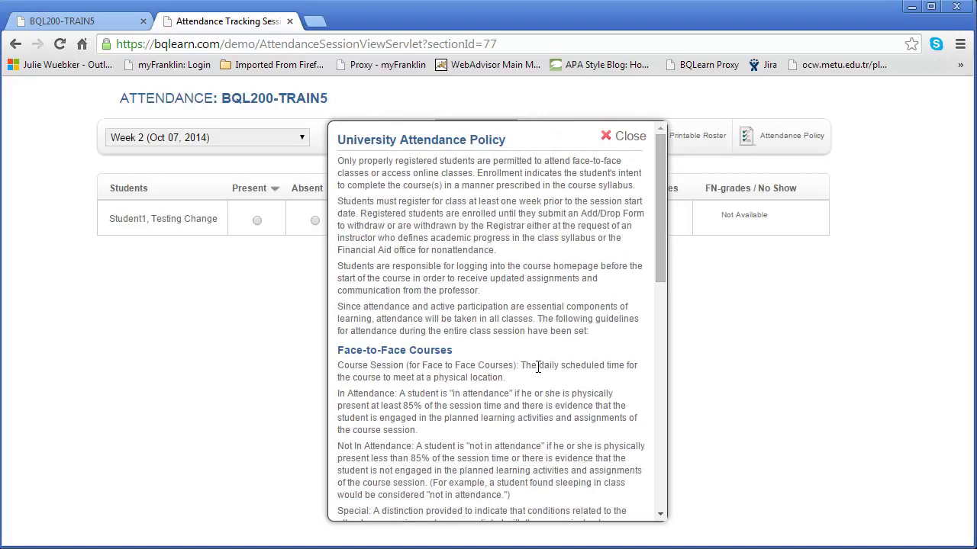
pyautogui.click(626, 137)
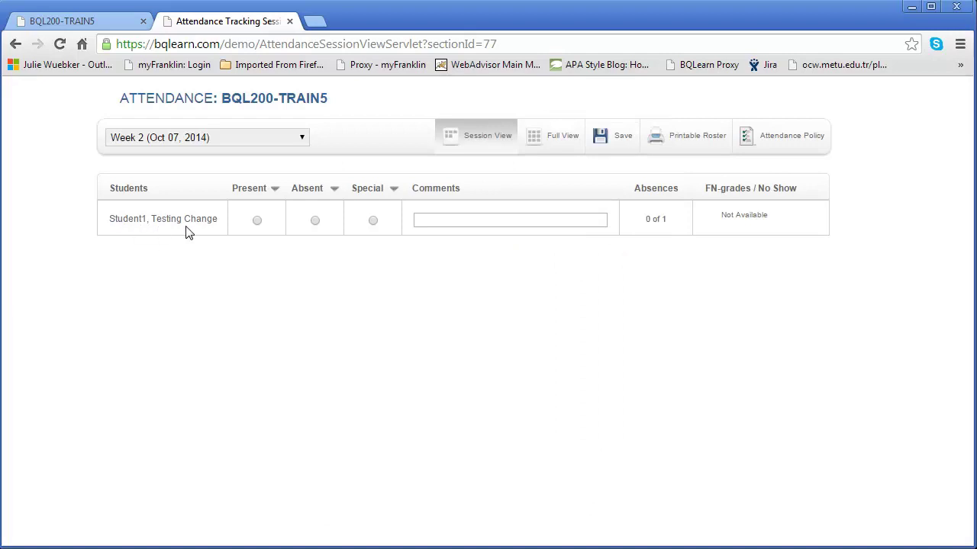
pyautogui.click(162, 226)
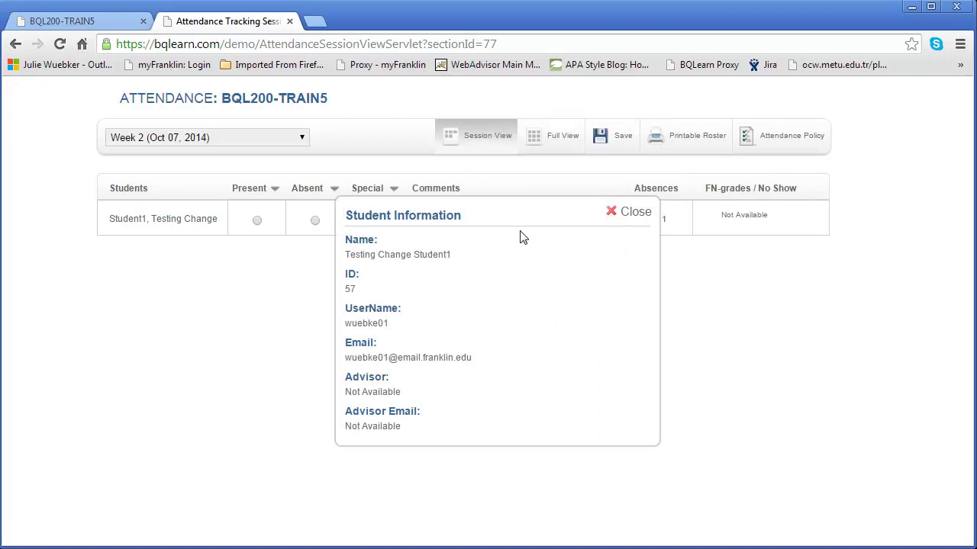
pyautogui.click(641, 215)
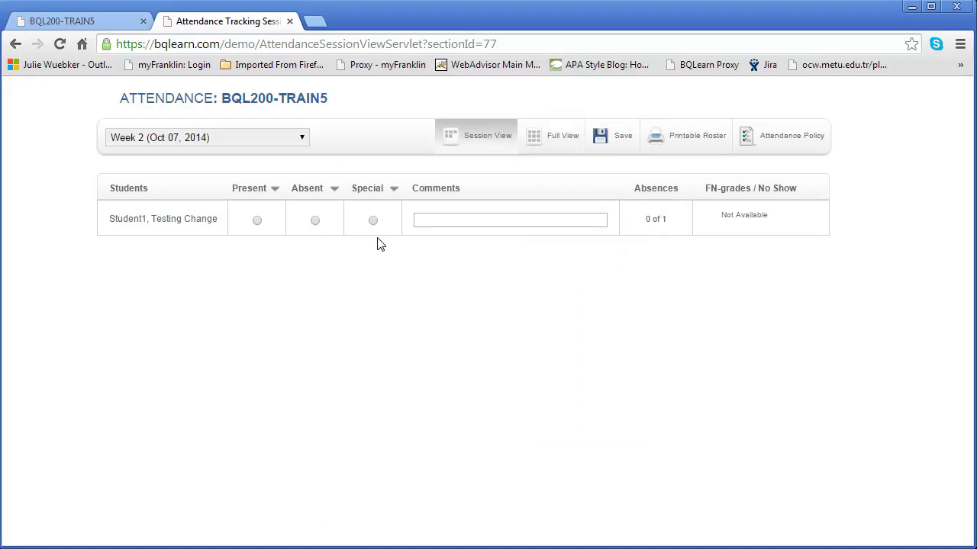
# Check the options for the Present, Absent and Special statuses and read the policy for each one
pyautogui.click(275, 189)
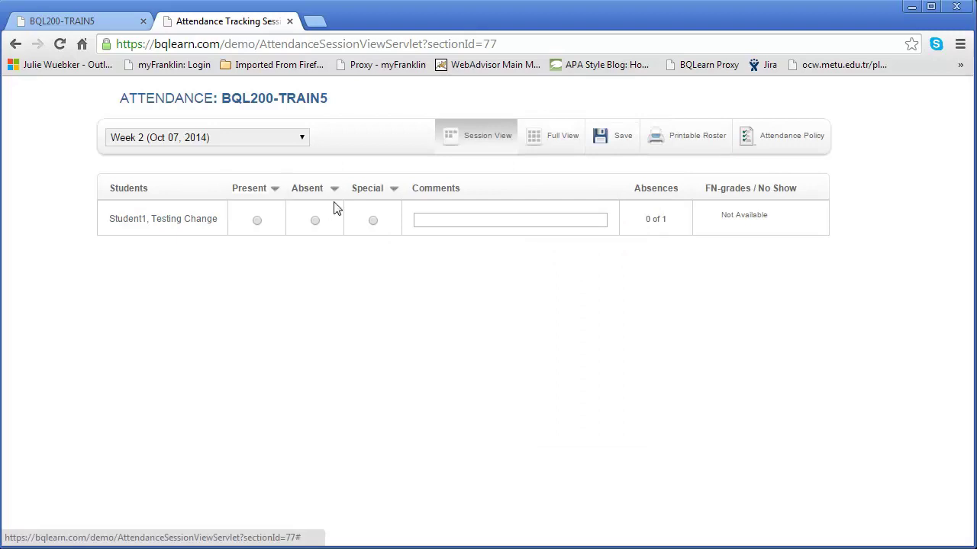
pyautogui.moveTo(327, 196)
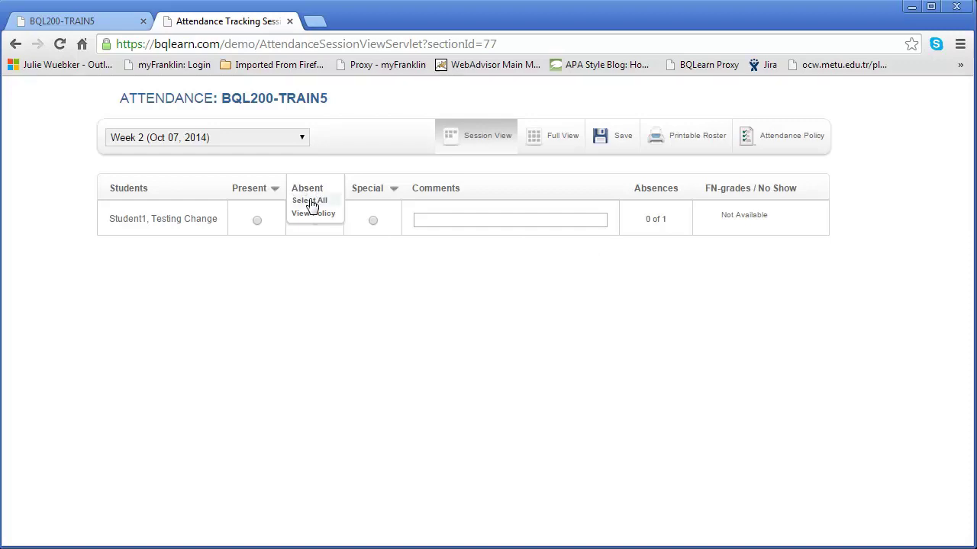
pyautogui.moveTo(394, 194)
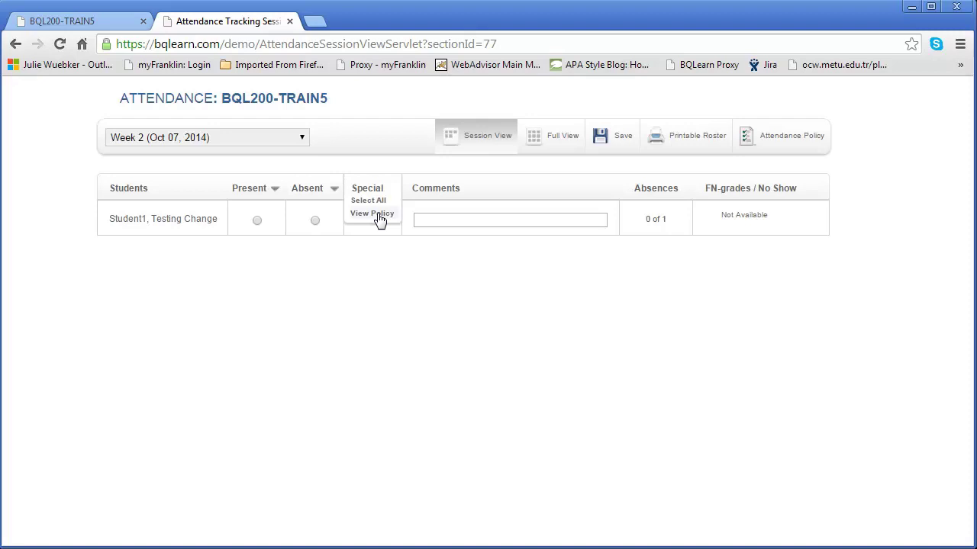
pyautogui.moveTo(276, 190)
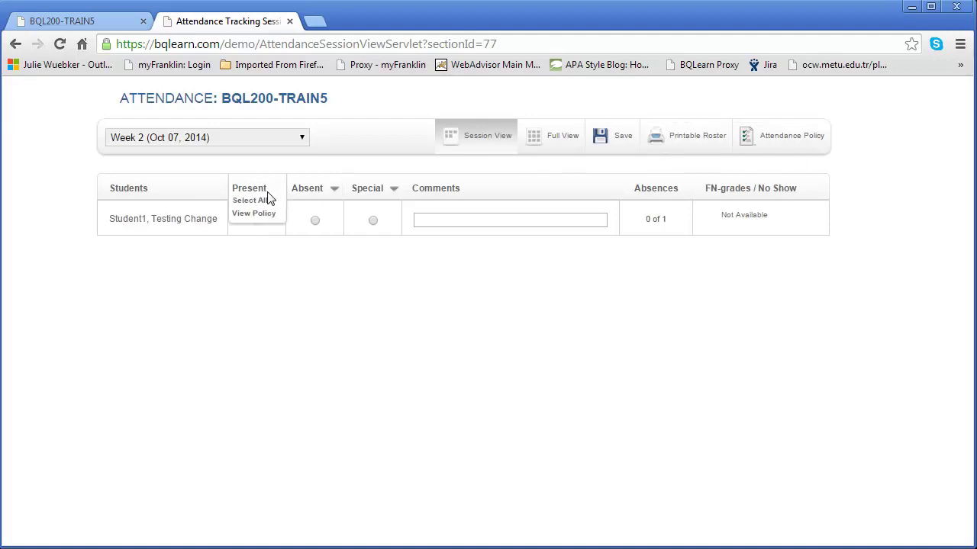
pyautogui.click(263, 213)
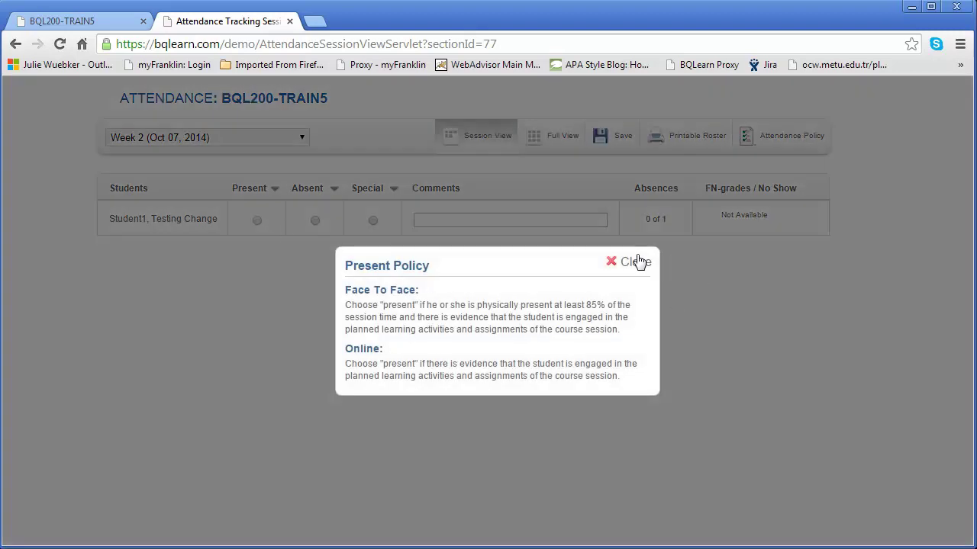
pyautogui.click(632, 266)
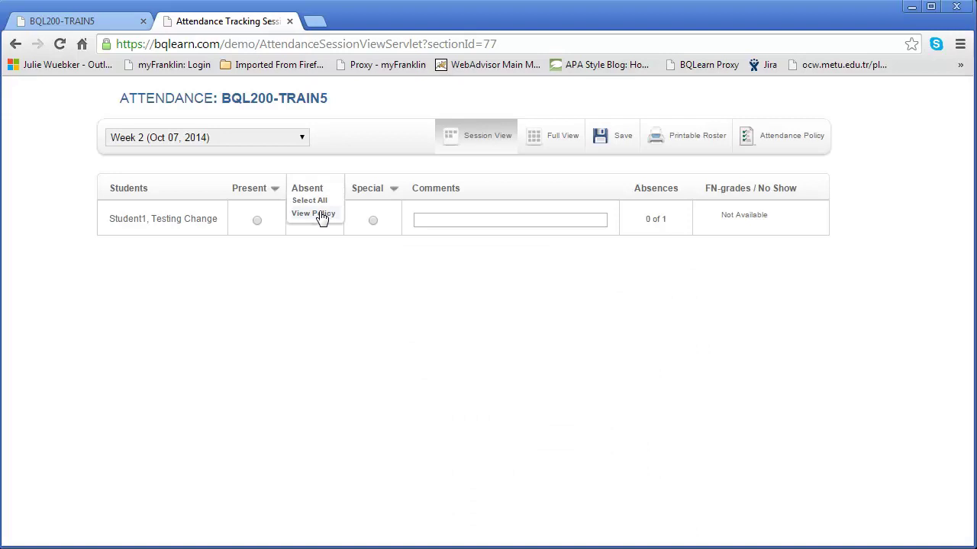
pyautogui.click(320, 215)
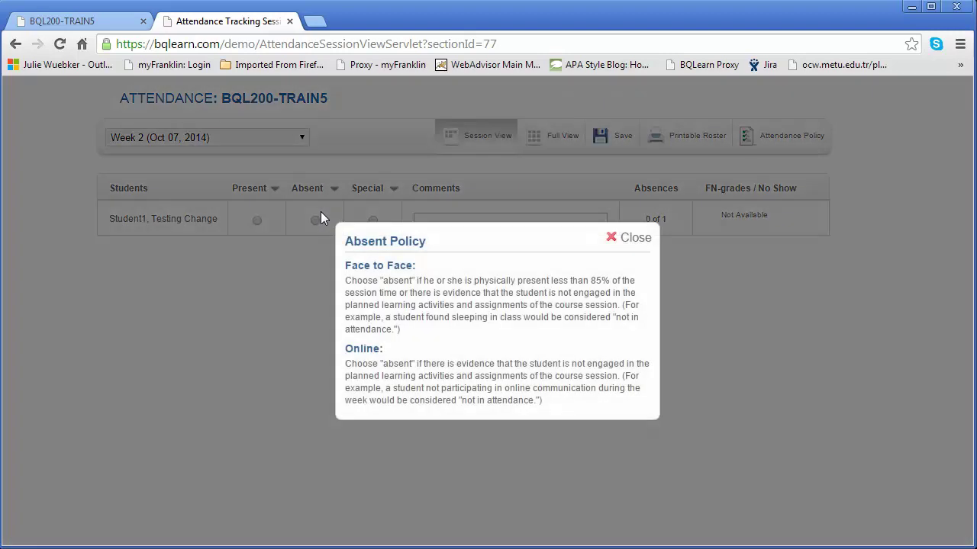
pyautogui.click(633, 241)
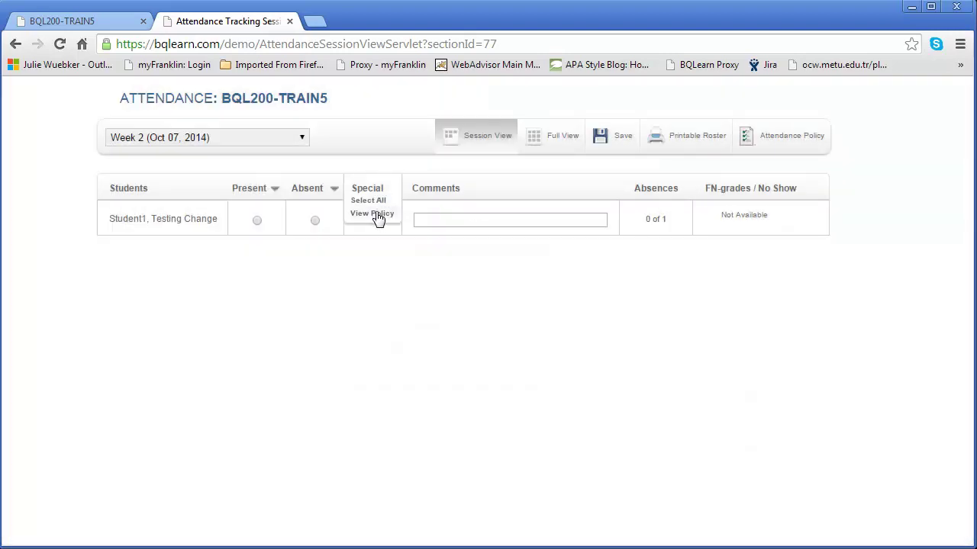
pyautogui.click(377, 215)
pyautogui.click(633, 239)
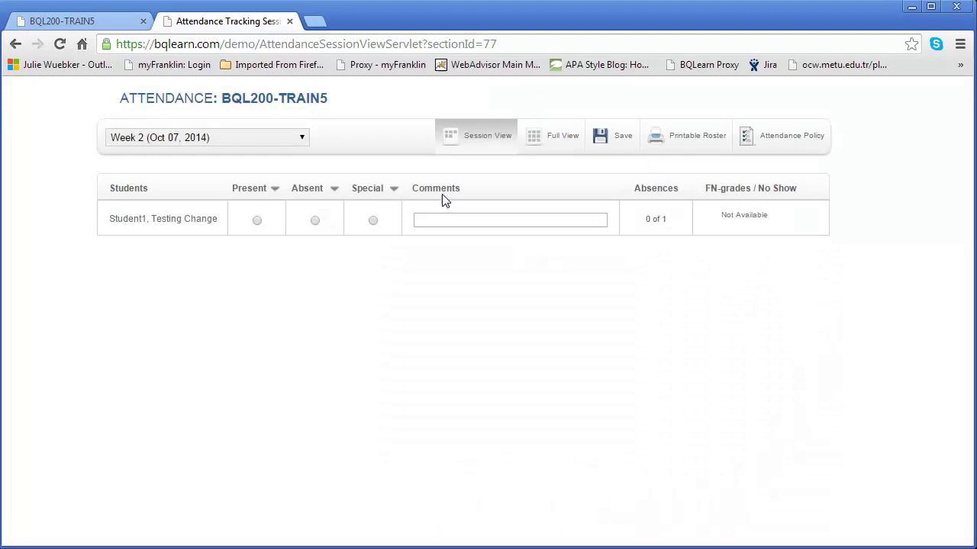
pyautogui.click(394, 195)
pyautogui.moveTo(386, 200)
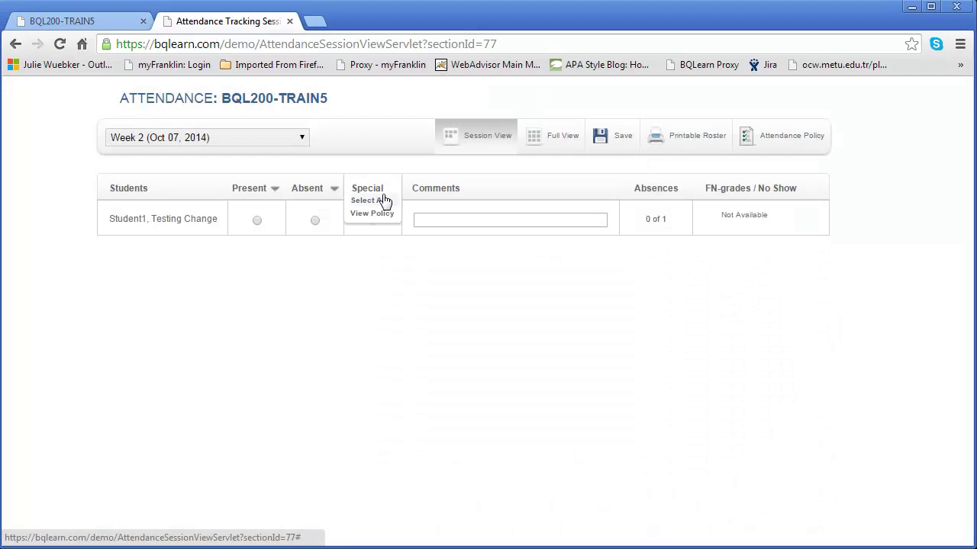
# Try the Present, Absent and Special marks on the student for the Week 2 session
pyautogui.click(257, 222)
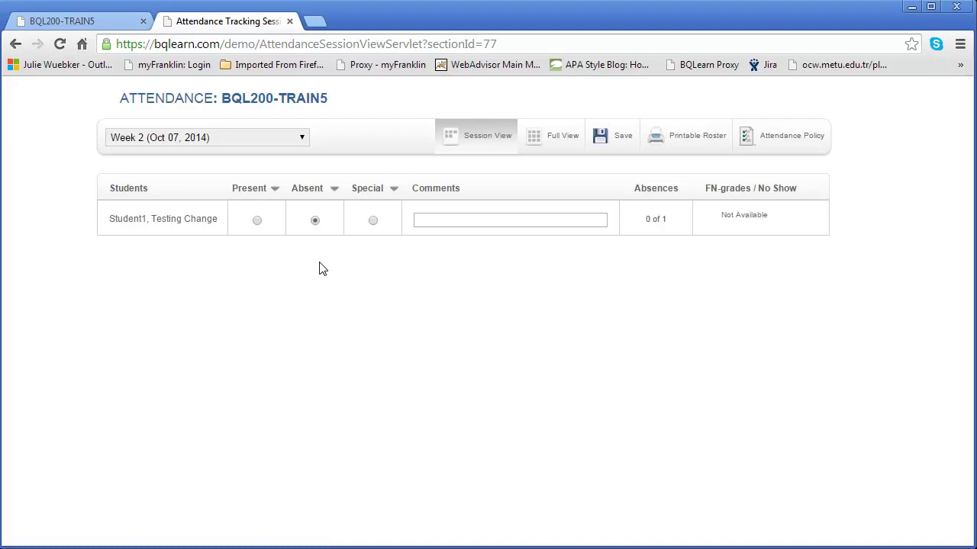
pyautogui.click(372, 220)
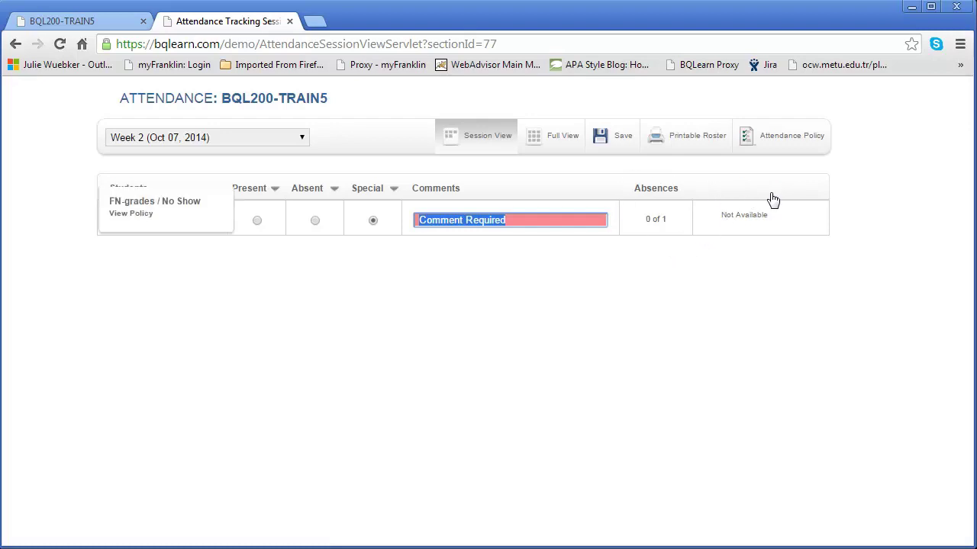
pyautogui.moveTo(781, 196)
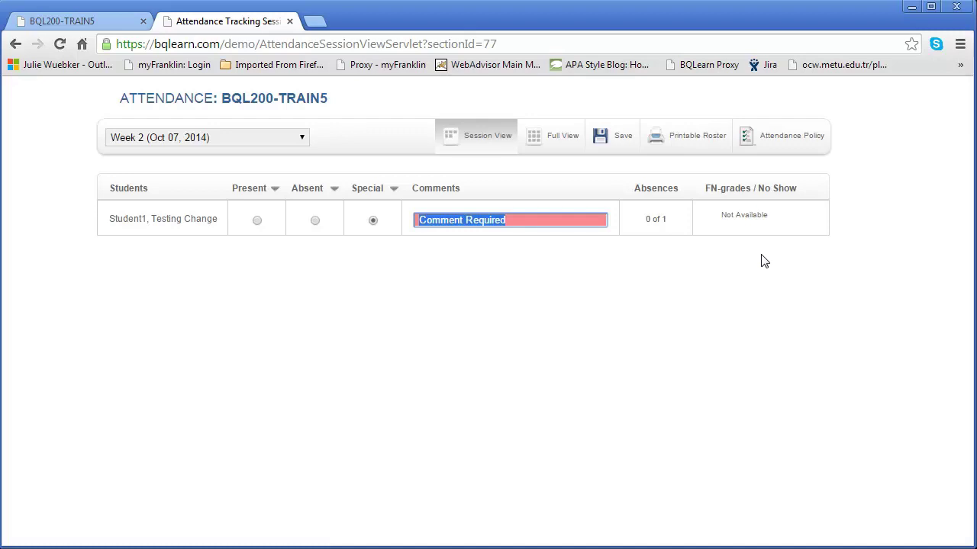
# Mark the student as Present for the Week 2 (Oct 07, 2014) session and save the attendance
pyautogui.click(301, 139)
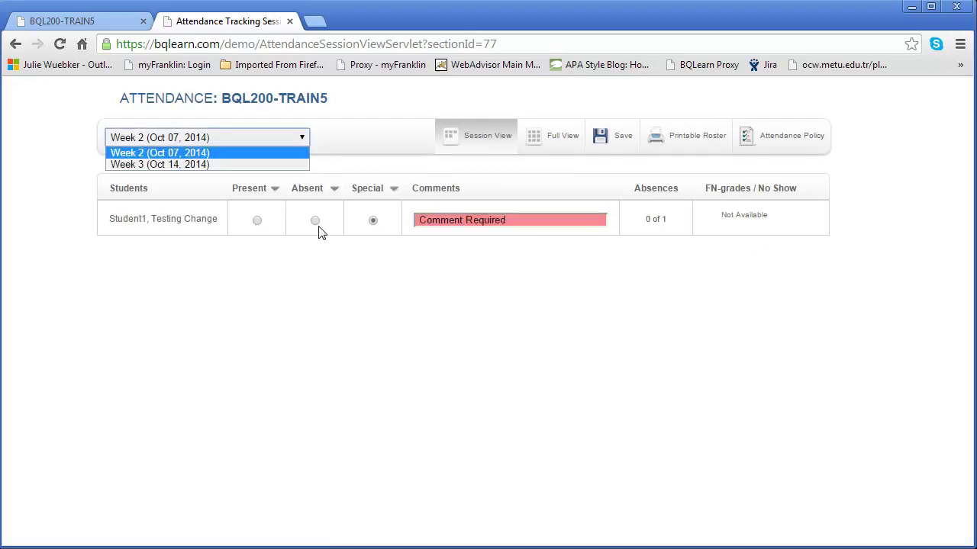
pyautogui.click(373, 232)
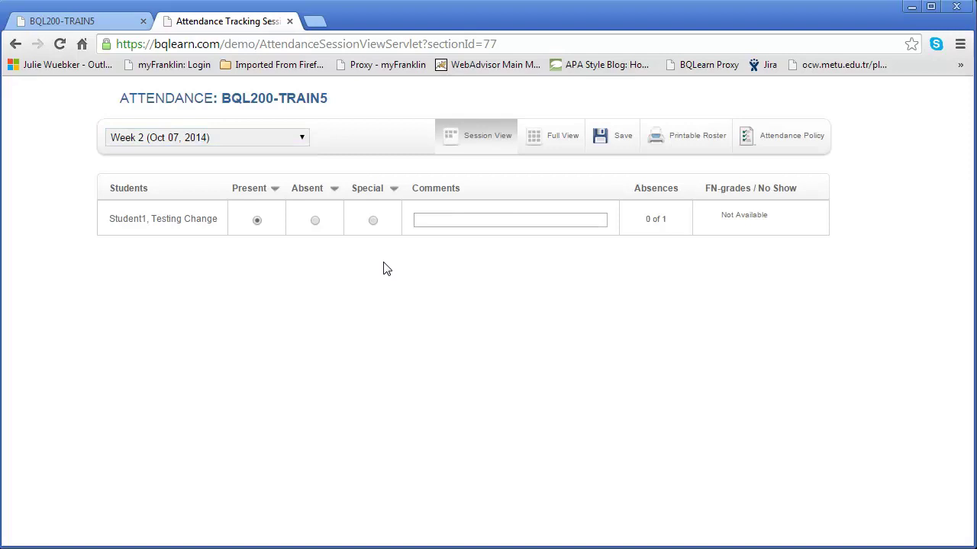
pyautogui.click(303, 144)
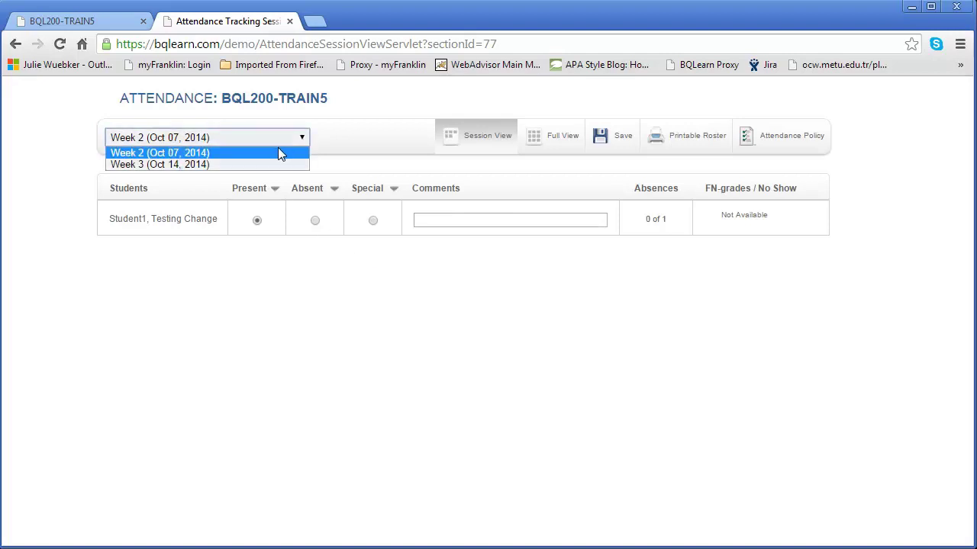
pyautogui.click(155, 155)
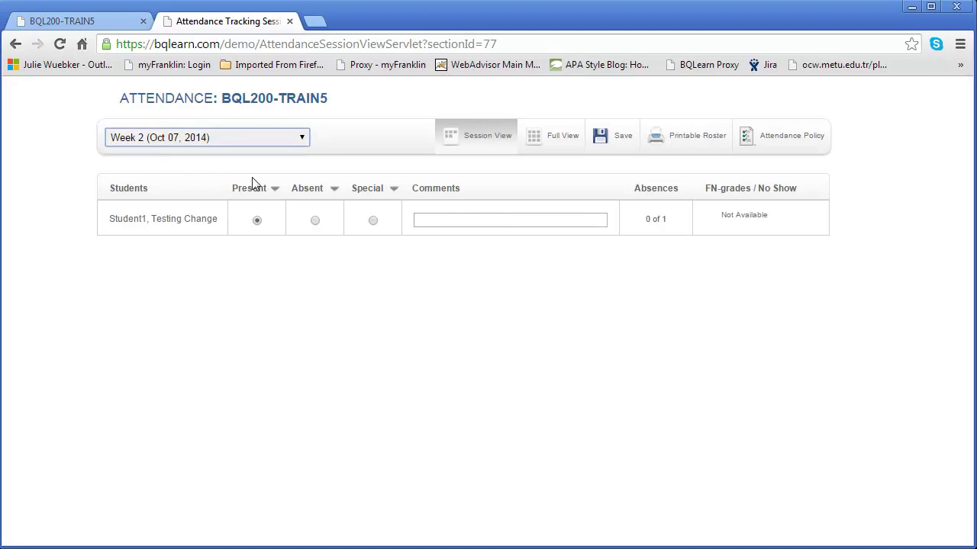
pyautogui.click(257, 221)
pyautogui.click(600, 142)
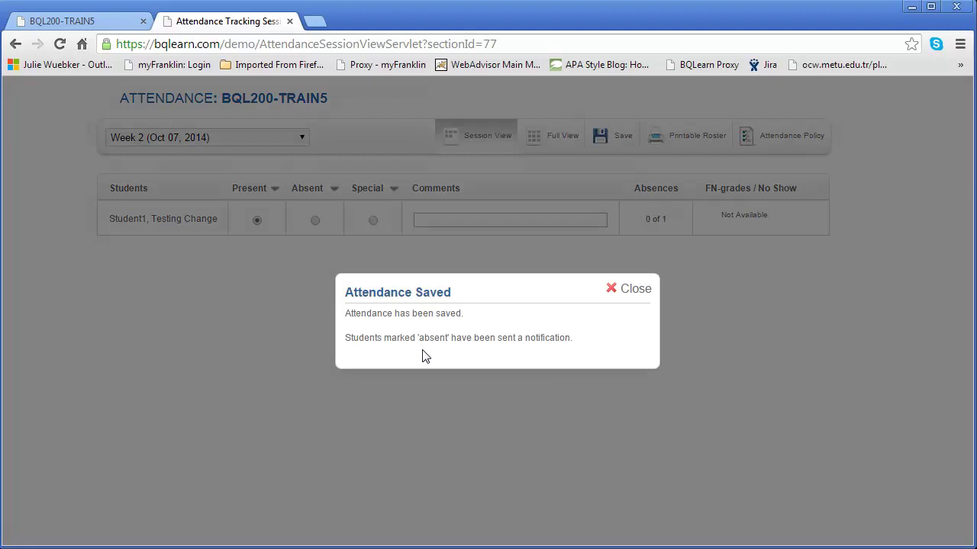
pyautogui.click(636, 290)
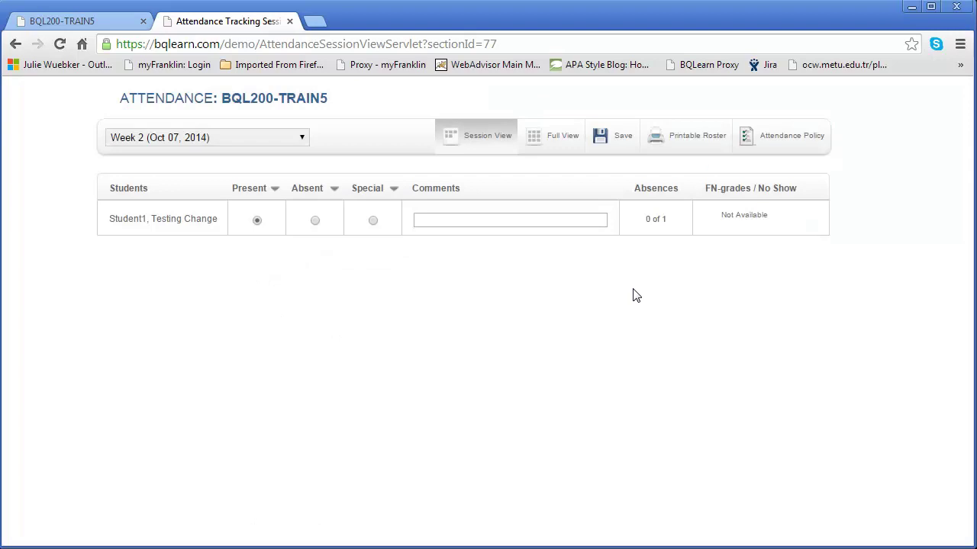
# Mark the student as Absent for the Week 3 (Oct 14, 2014) session and save the attendance
pyautogui.click(302, 143)
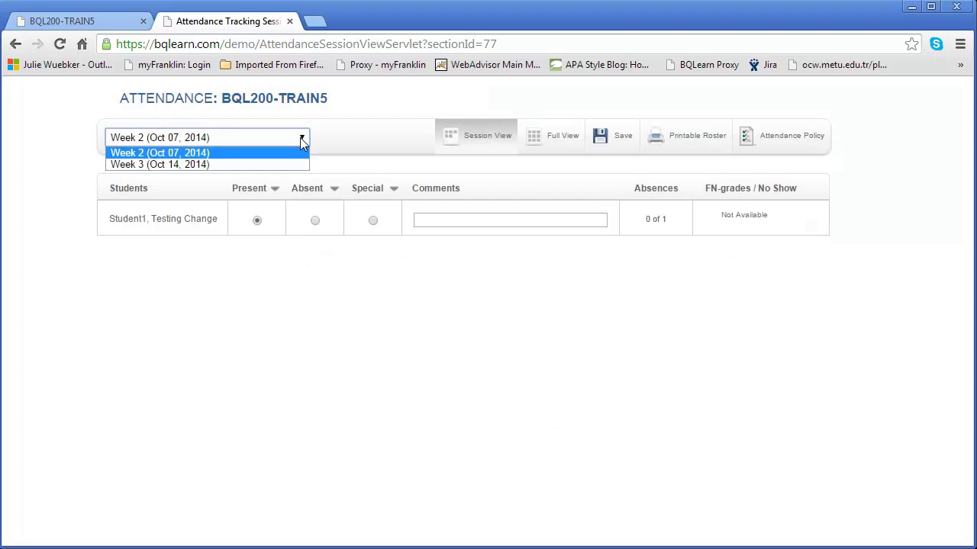
pyautogui.click(134, 165)
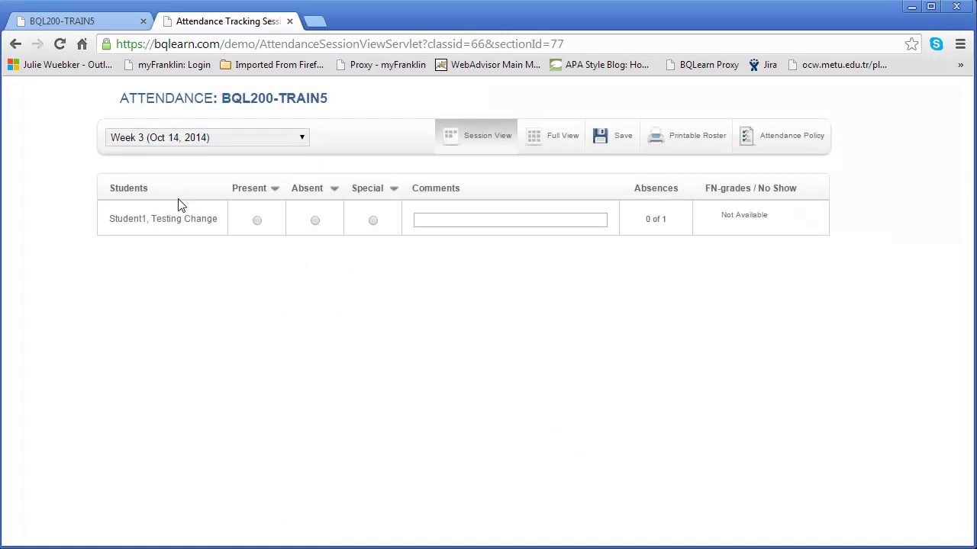
pyautogui.click(315, 222)
pyautogui.click(601, 138)
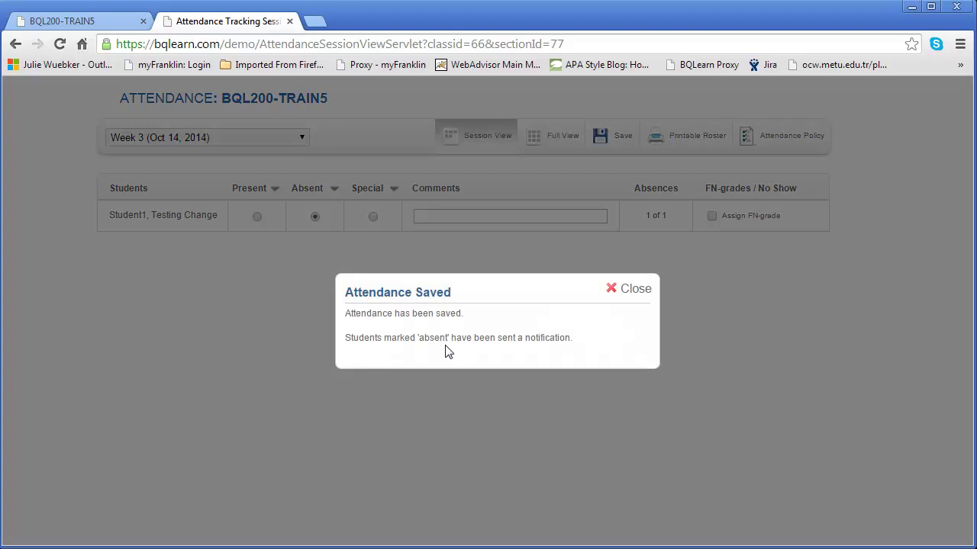
pyautogui.click(630, 295)
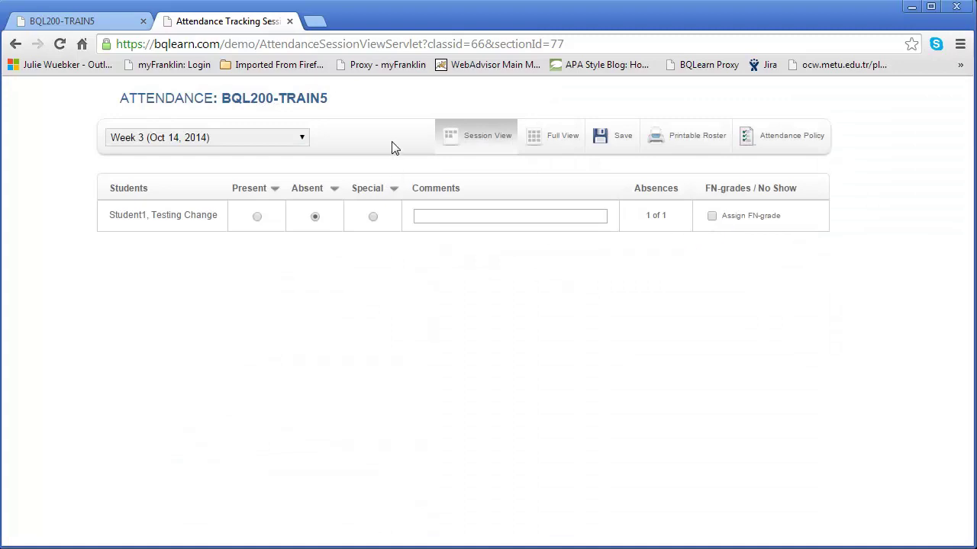
# Close the attendance page and examine the student's grade entries in the course GradeGrid
pyautogui.click(290, 22)
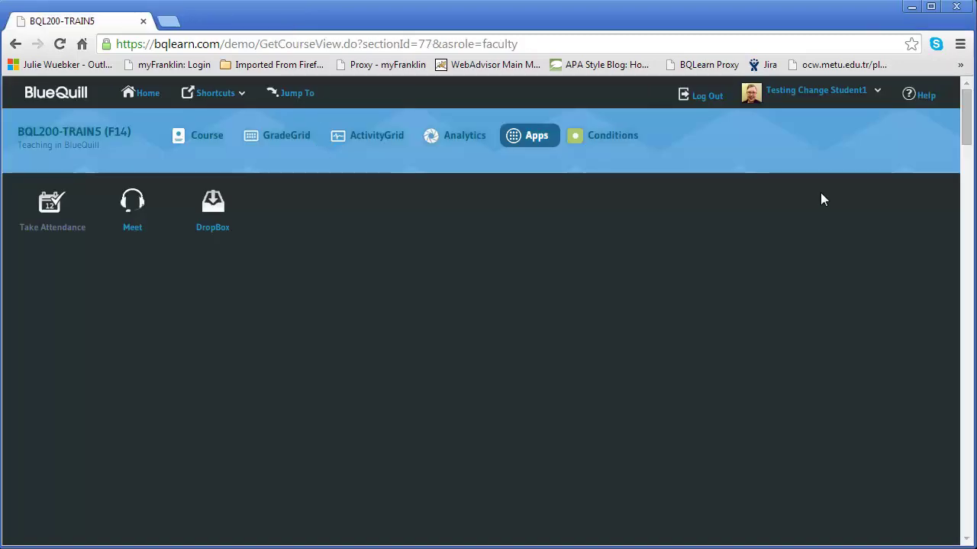
pyautogui.click(221, 138)
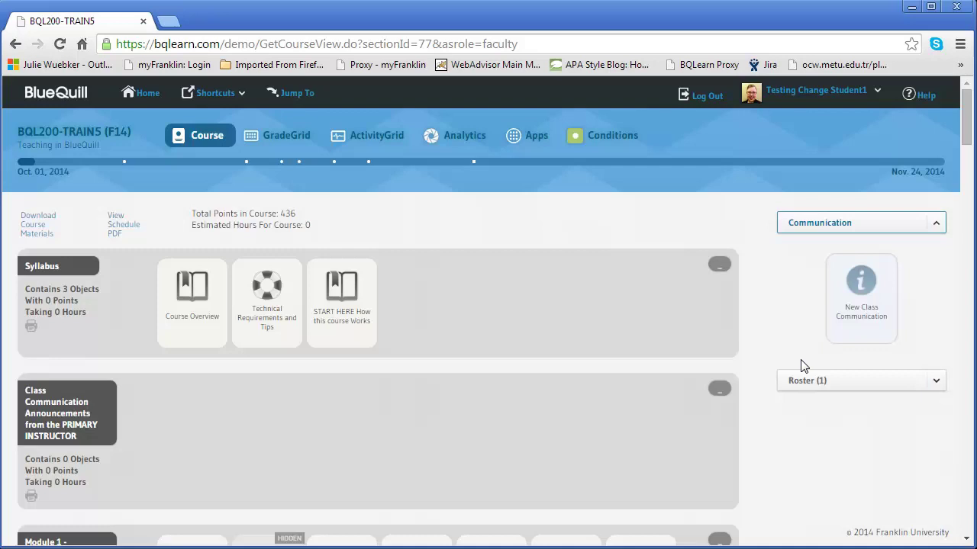
pyautogui.click(289, 142)
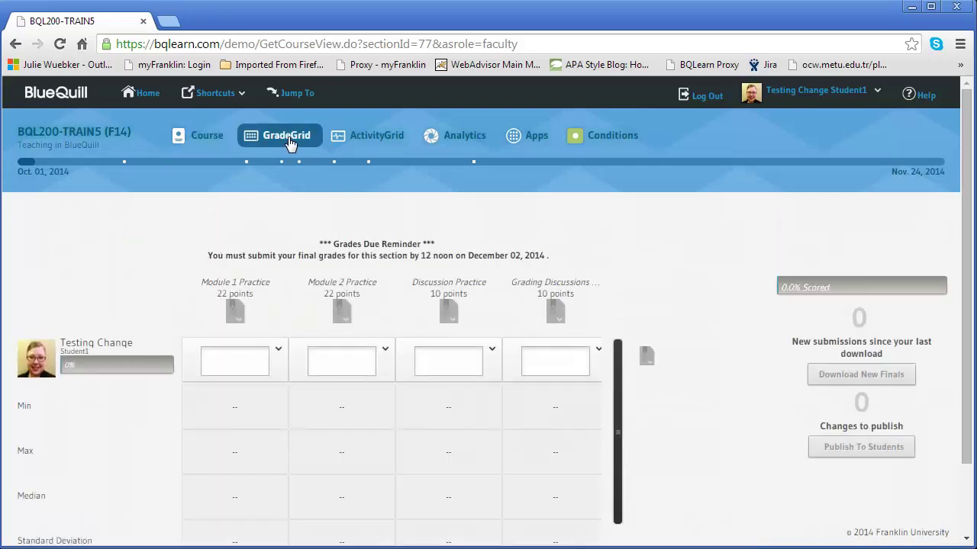
pyautogui.scroll(-1, 309, 330)
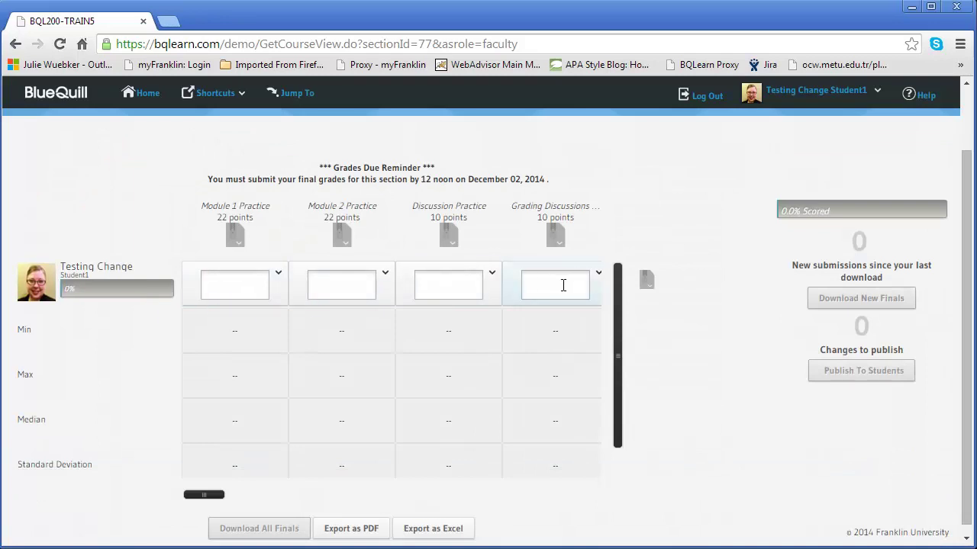
pyautogui.scroll(1, 563, 286)
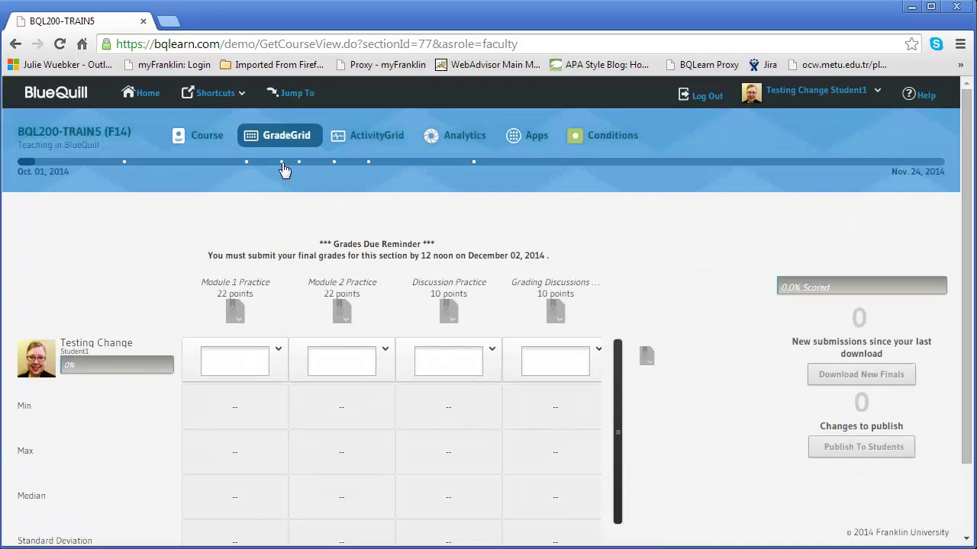
# Reopen Take Attendance, assign an FN-grade to the student in the Week 3 (Oct 14, 2014) session, and save
pyautogui.click(530, 138)
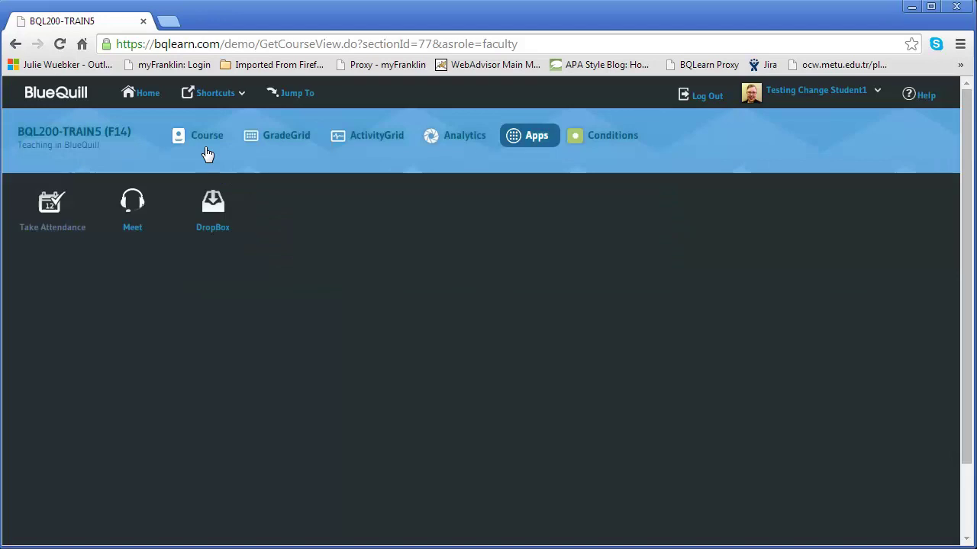
pyautogui.click(53, 212)
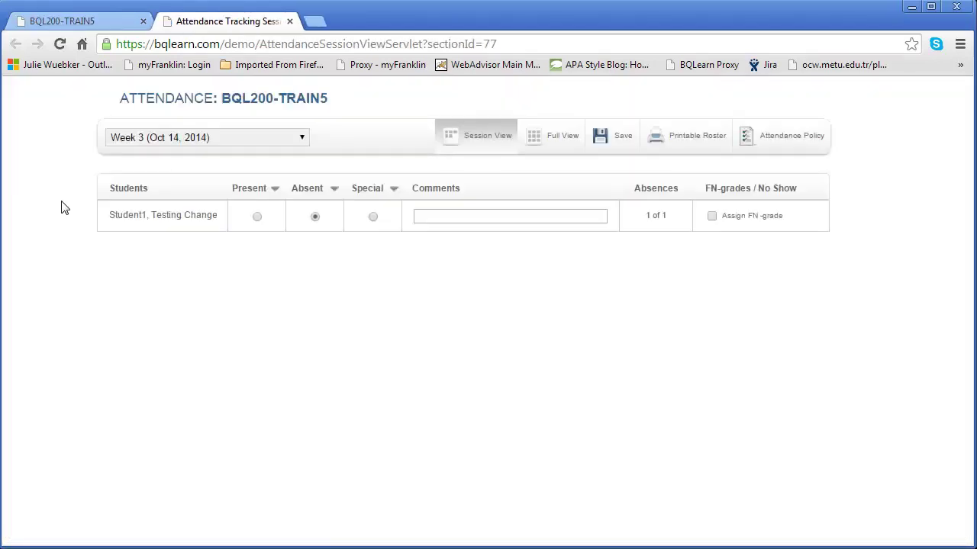
pyautogui.click(711, 216)
pyautogui.click(612, 137)
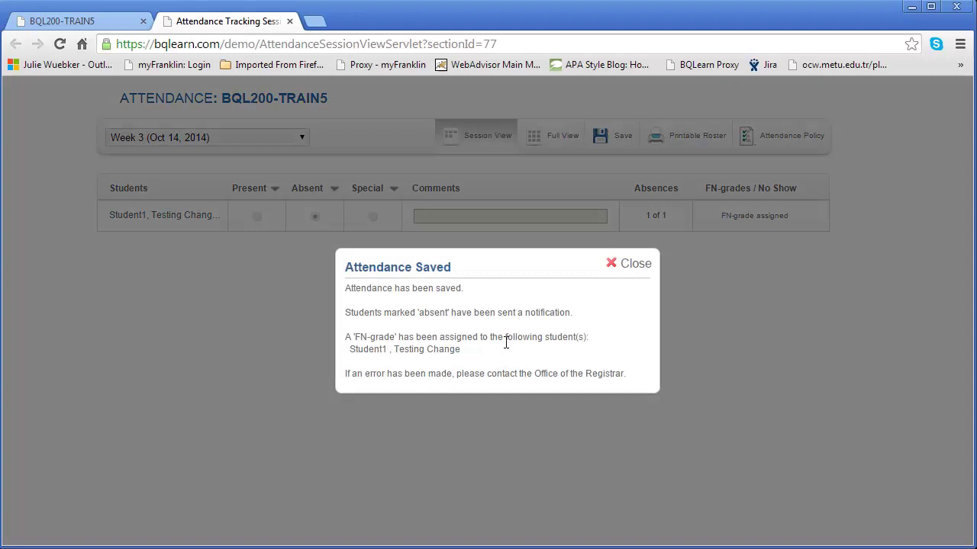
pyautogui.click(635, 265)
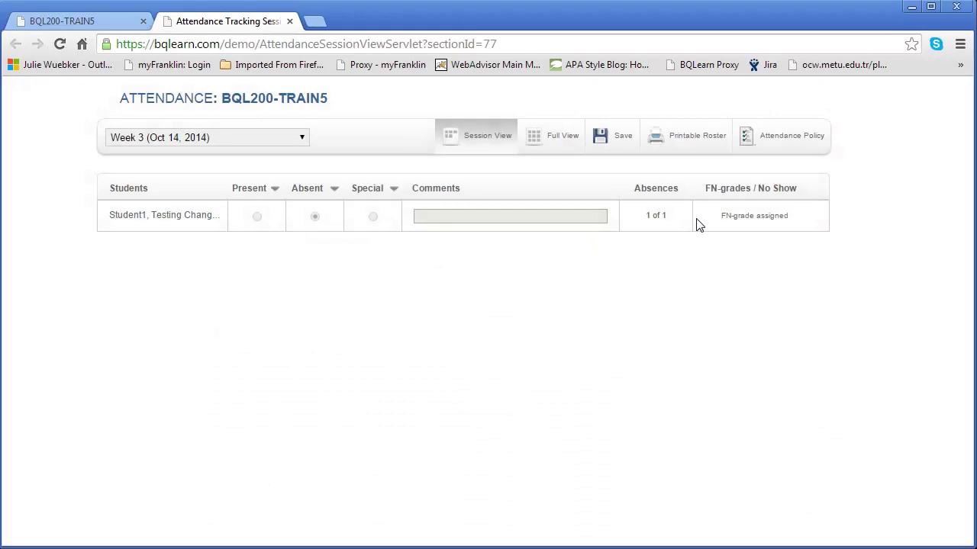
# Leave the attendance page and check the student's row in the GradeGrid after the FN-grade assignment
pyautogui.click(290, 22)
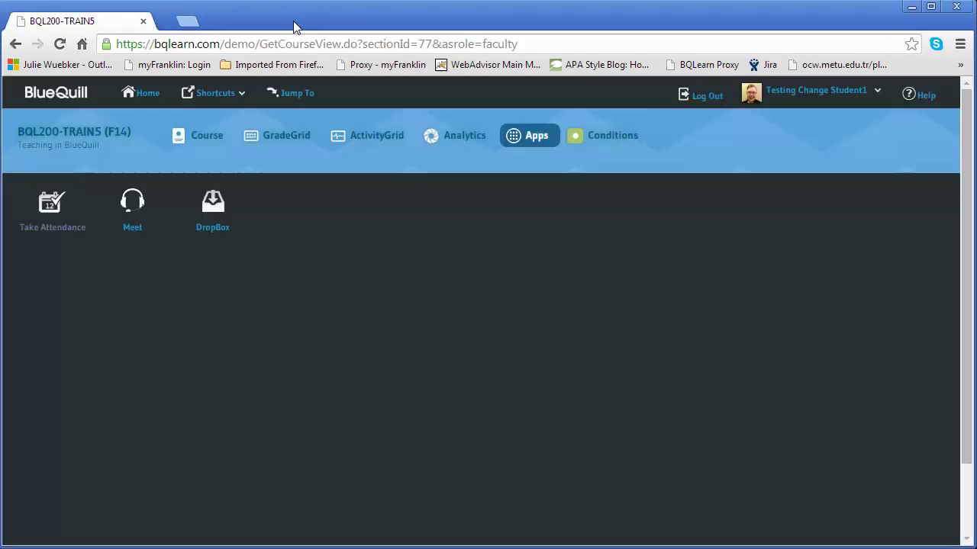
pyautogui.click(206, 145)
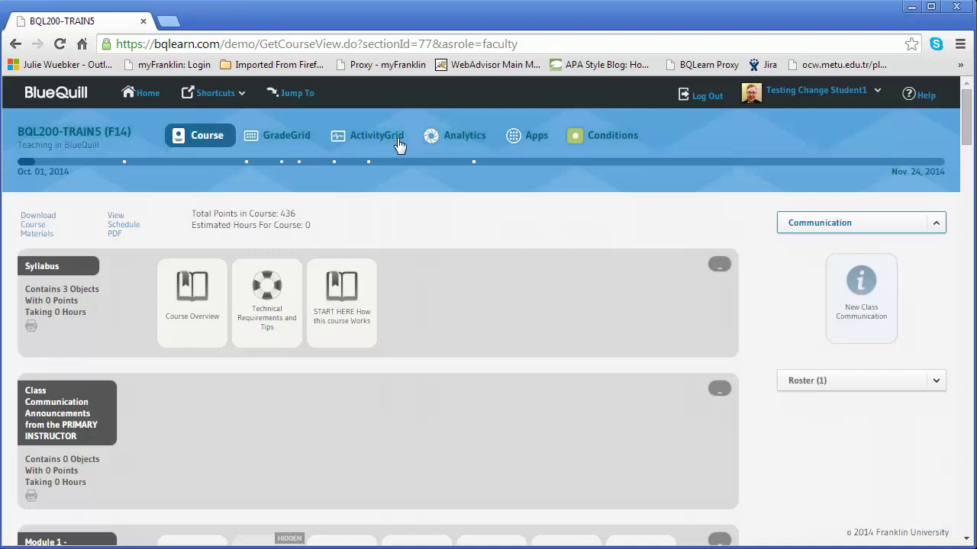
pyautogui.click(287, 139)
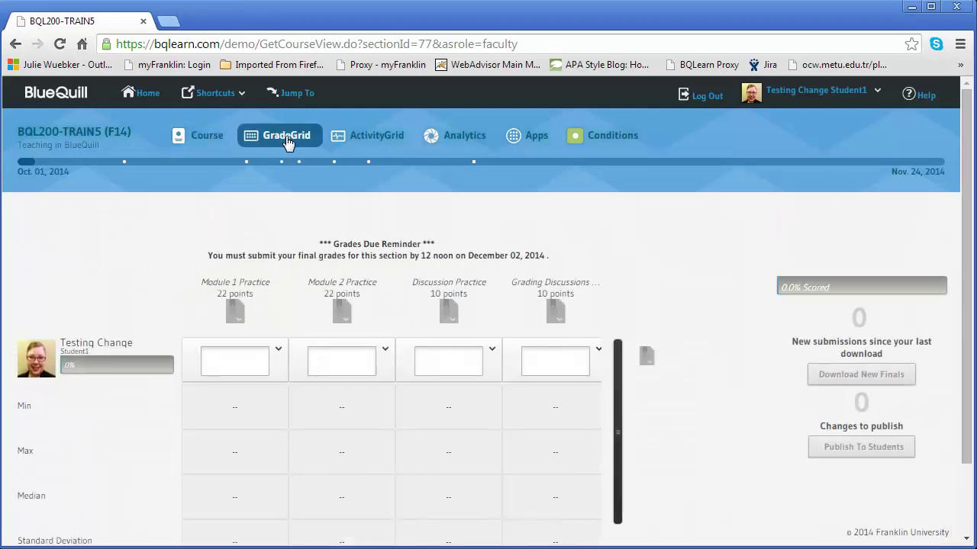
pyautogui.scroll(-2, 380, 341)
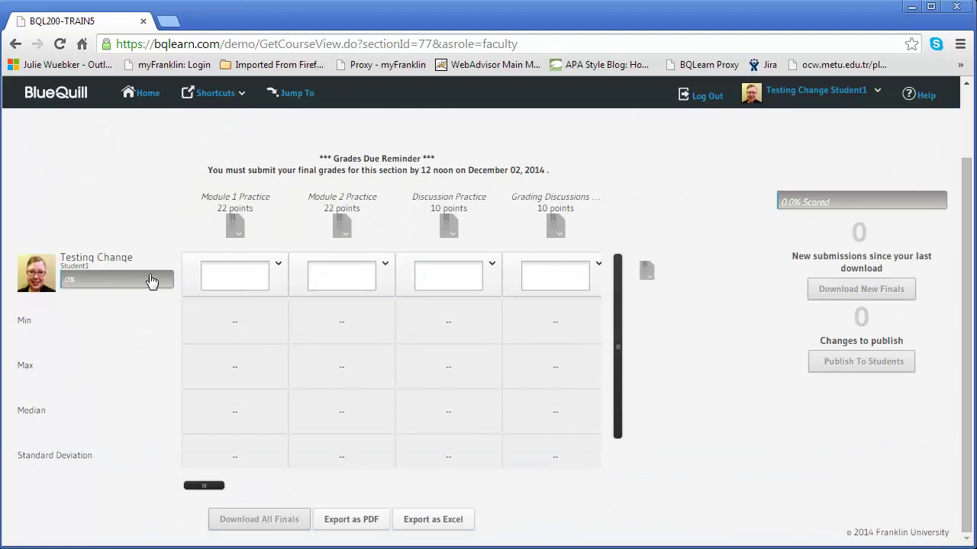
pyautogui.scroll(2, 169, 283)
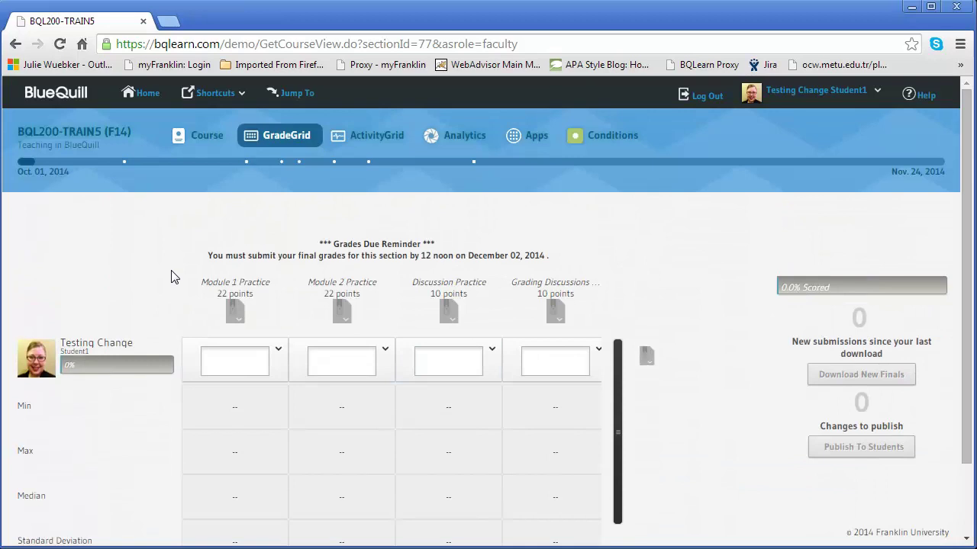
# View the student's details and point summary in the course roster, and collapse the roster
pyautogui.click(203, 140)
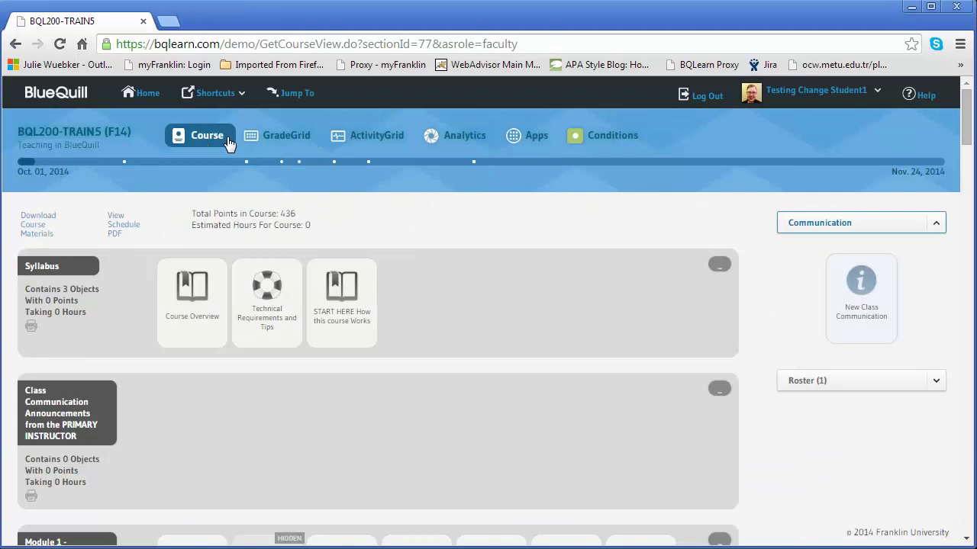
pyautogui.click(935, 381)
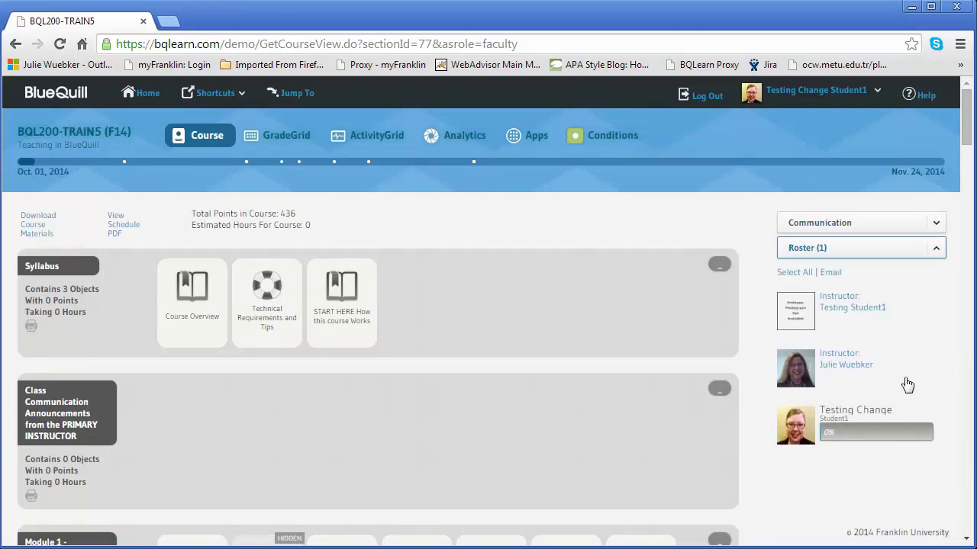
pyautogui.scroll(-1, 924, 407)
pyautogui.click(839, 355)
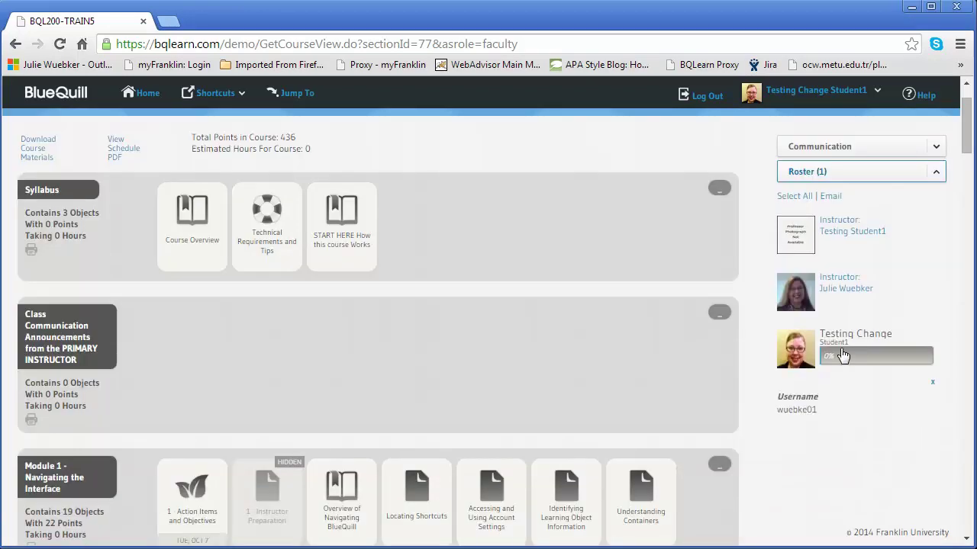
pyautogui.scroll(-1, 883, 402)
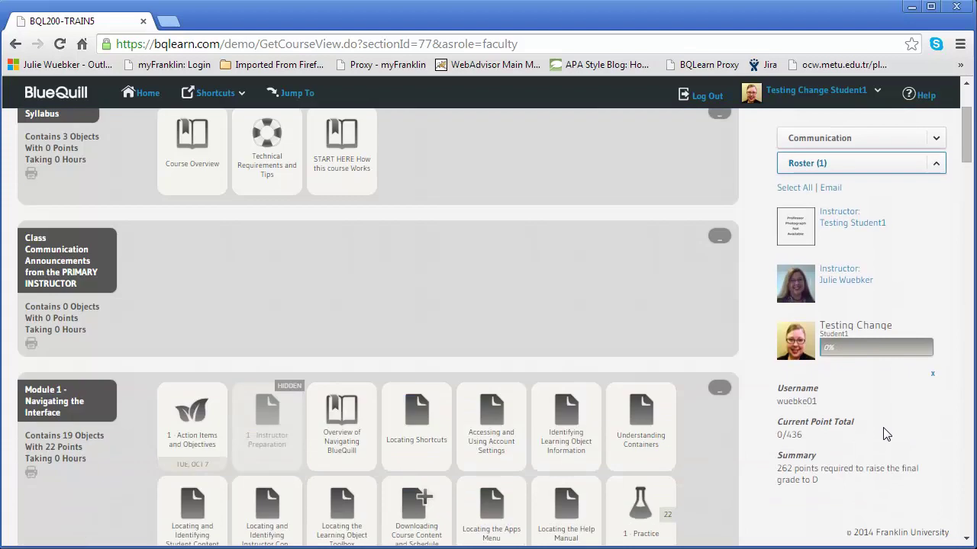
pyautogui.scroll(2, 883, 434)
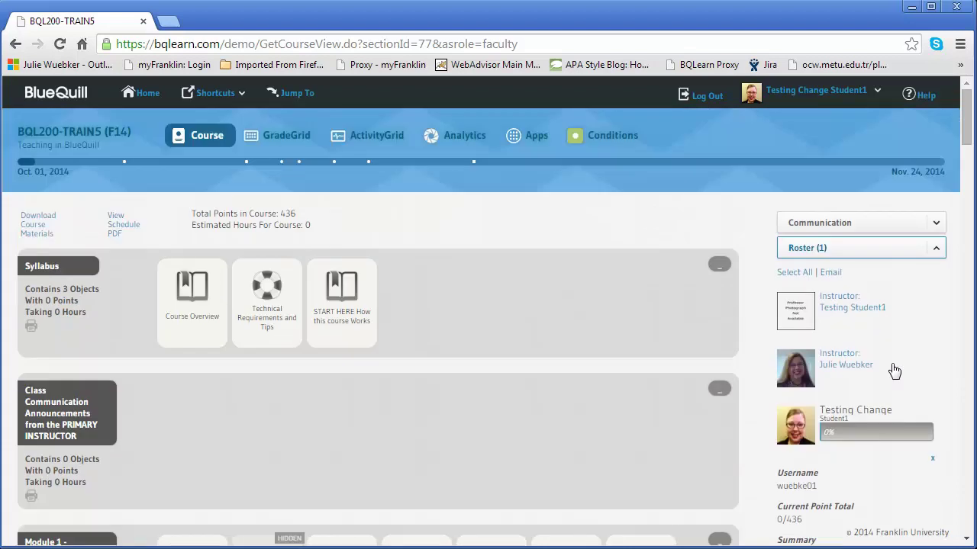
pyautogui.click(932, 252)
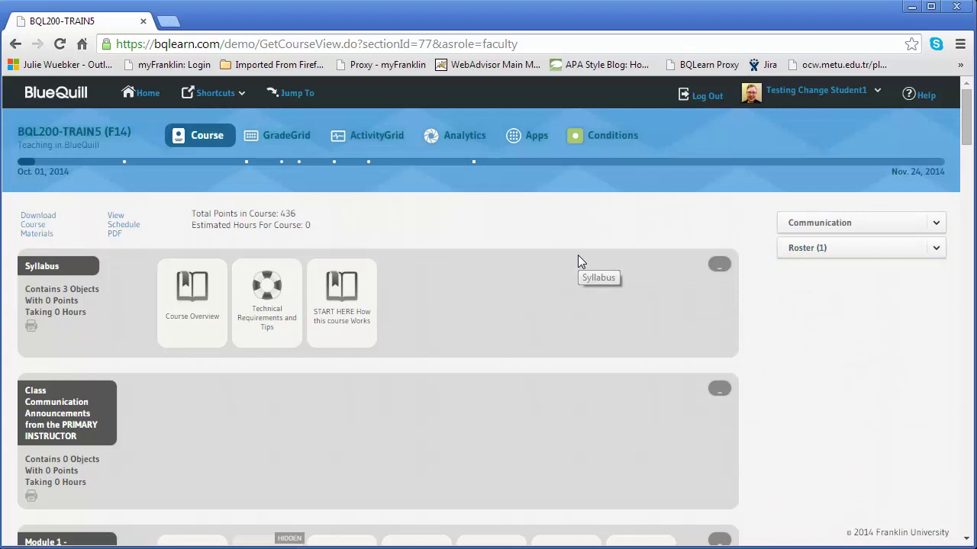